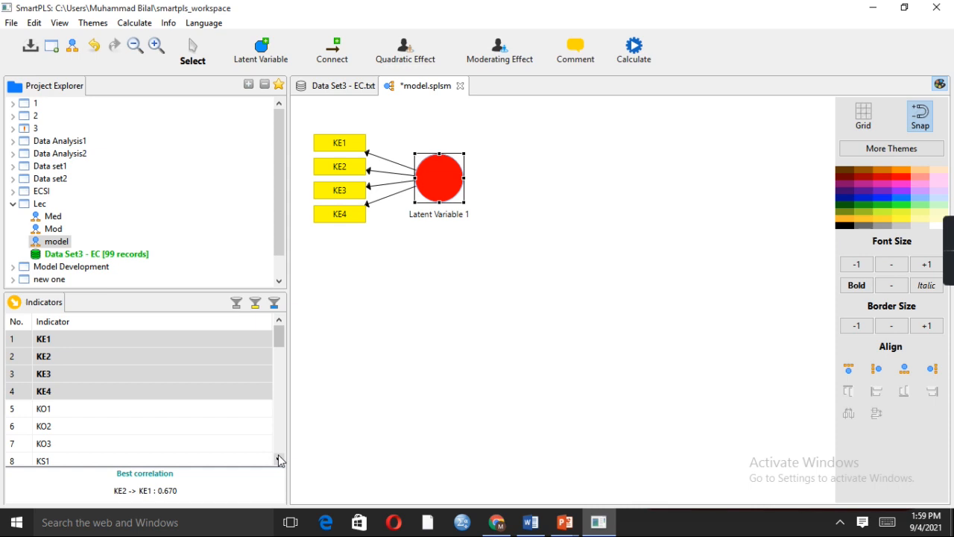
Add a latent variable with the indicators TD1 to TD3 below the KE construct in the model.
{"action": "left_click", "coordinate": [280, 460]}
{"action": "left_click", "coordinate": [280, 460]}
{"action": "left_click", "coordinate": [279, 460]}
{"action": "left_click", "coordinate": [280, 460]}
{"action": "left_click", "coordinate": [280, 460]}
{"action": "left_click", "coordinate": [280, 460]}
{"action": "left_click", "coordinate": [280, 460]}
{"action": "left_click", "coordinate": [280, 460]}
{"action": "left_click", "coordinate": [279, 460]}
{"action": "left_click", "coordinate": [280, 460]}
{"action": "left_click", "coordinate": [280, 460]}
{"action": "left_click", "coordinate": [279, 460]}
{"action": "left_click", "coordinate": [279, 460]}
{"action": "left_click", "coordinate": [279, 460]}
{"action": "left_click", "coordinate": [280, 460]}
{"action": "left_click", "coordinate": [280, 460]}
{"action": "left_click", "coordinate": [279, 460]}
{"action": "left_click", "coordinate": [280, 460]}
{"action": "left_click", "coordinate": [279, 459]}
{"action": "left_click", "coordinate": [280, 460]}
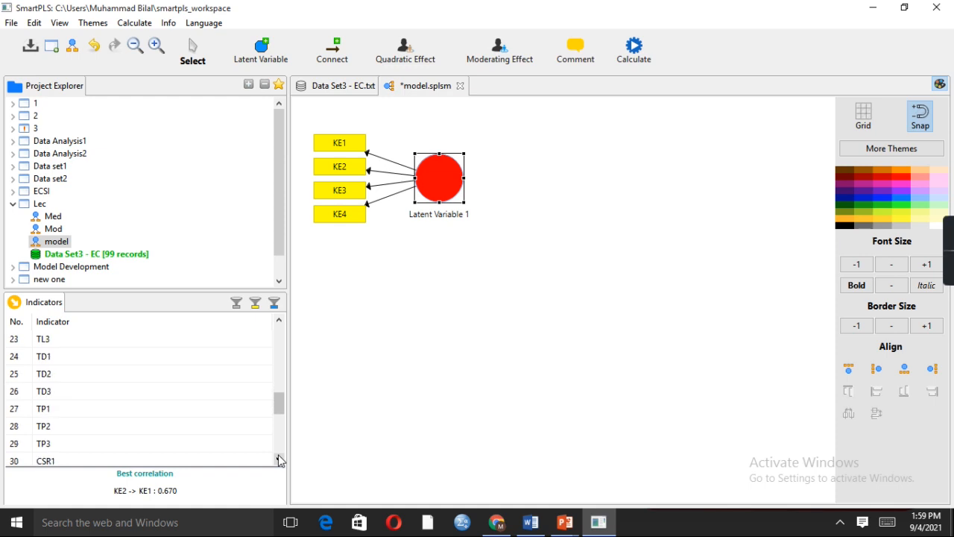
{"action": "left_click", "coordinate": [70, 357]}
{"action": "key", "text": "shift+Down"}
{"action": "key", "text": "shift+Down"}
{"action": "left_click_drag", "start_coordinate": [70, 356], "coordinate": [415, 277]}
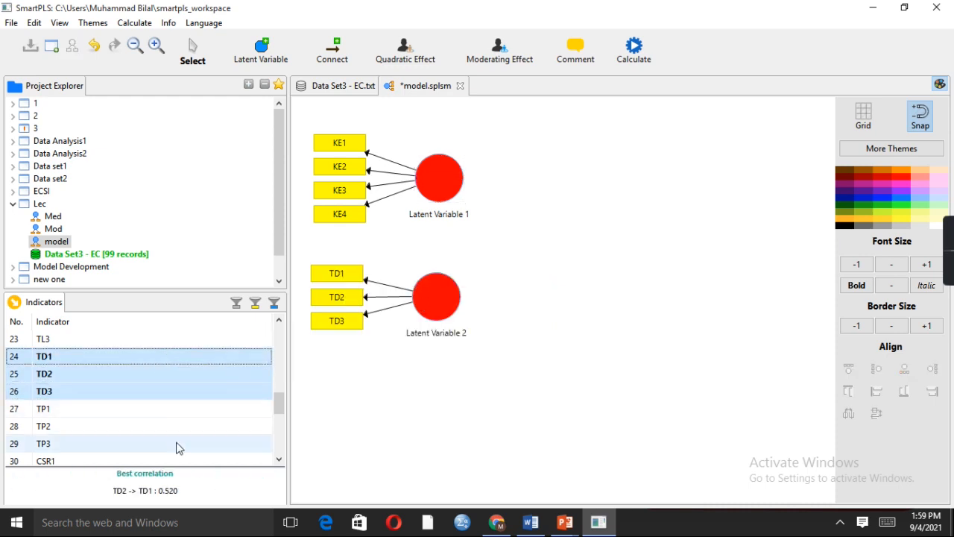
Add a latent variable with the indicators FP1 to FP5 to the right of the existing constructs in the model.
{"action": "left_click_drag", "start_coordinate": [276, 403], "coordinate": [279, 449]}
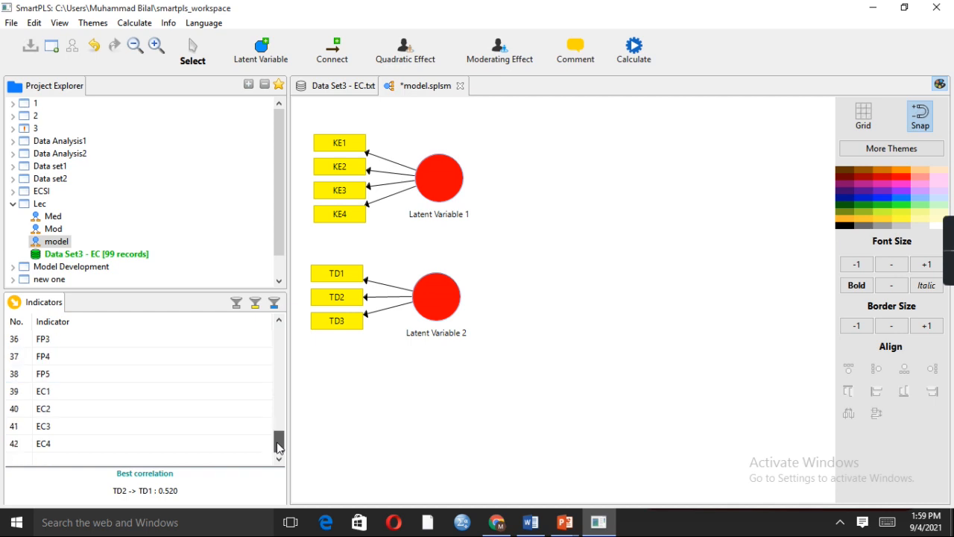
{"action": "left_click_drag", "start_coordinate": [277, 447], "coordinate": [278, 442]}
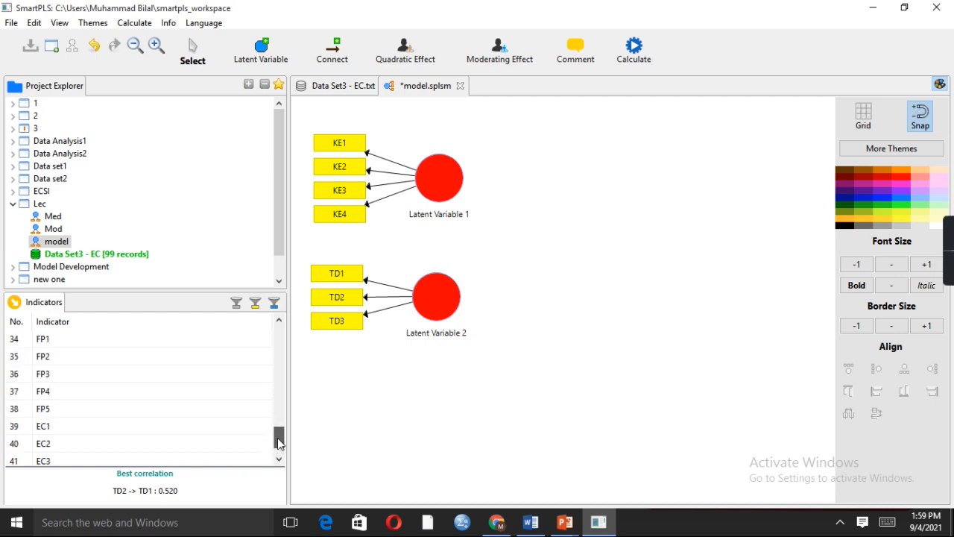
{"action": "left_click", "coordinate": [97, 346]}
{"action": "key", "text": "shift+Down"}
{"action": "key", "text": "shift+Down"}
{"action": "key", "text": "shift+Down"}
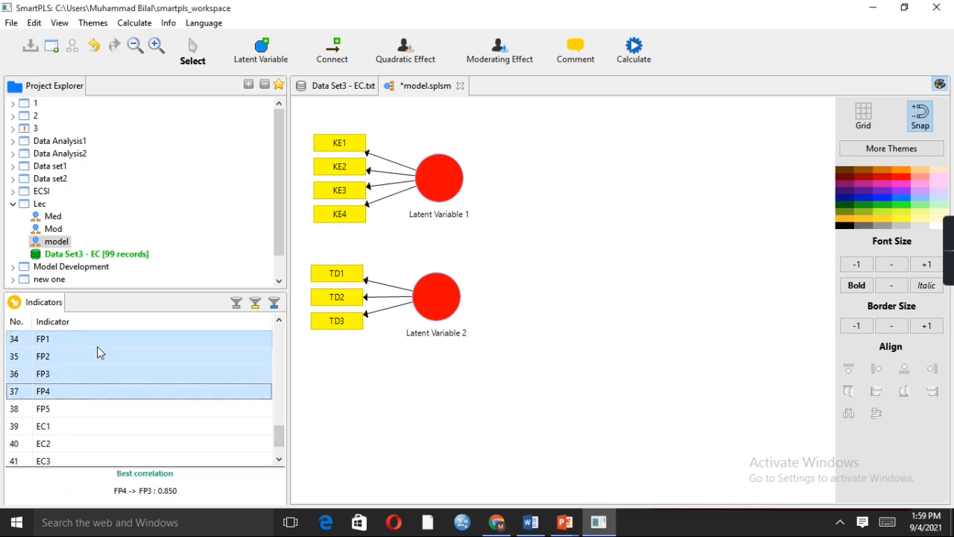
{"action": "key", "text": "shift+Down"}
{"action": "left_click_drag", "start_coordinate": [97, 346], "coordinate": [662, 230]}
Add a latent variable with the indicators TL1 to TL3 to the model, near the TD construct.
{"action": "left_click_drag", "start_coordinate": [280, 440], "coordinate": [289, 383]}
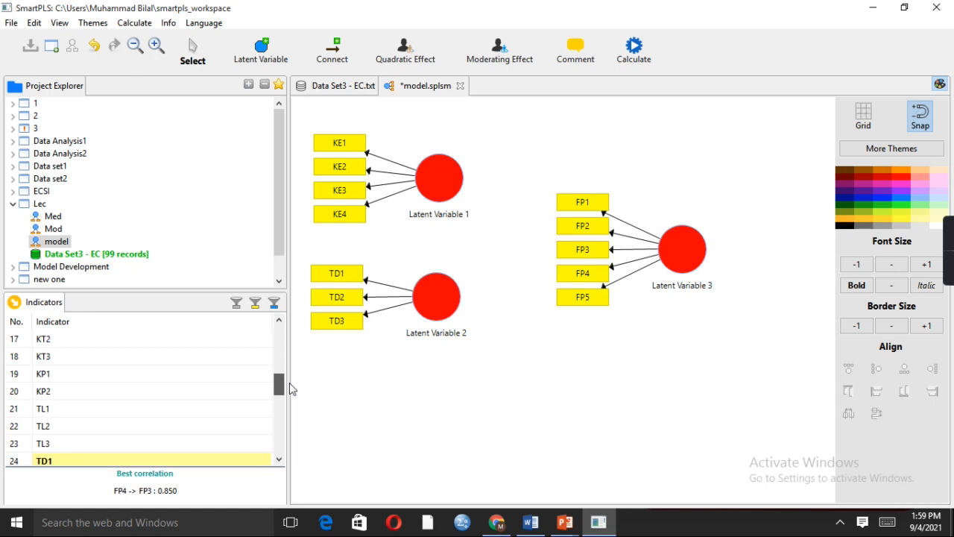
{"action": "left_click", "coordinate": [108, 409]}
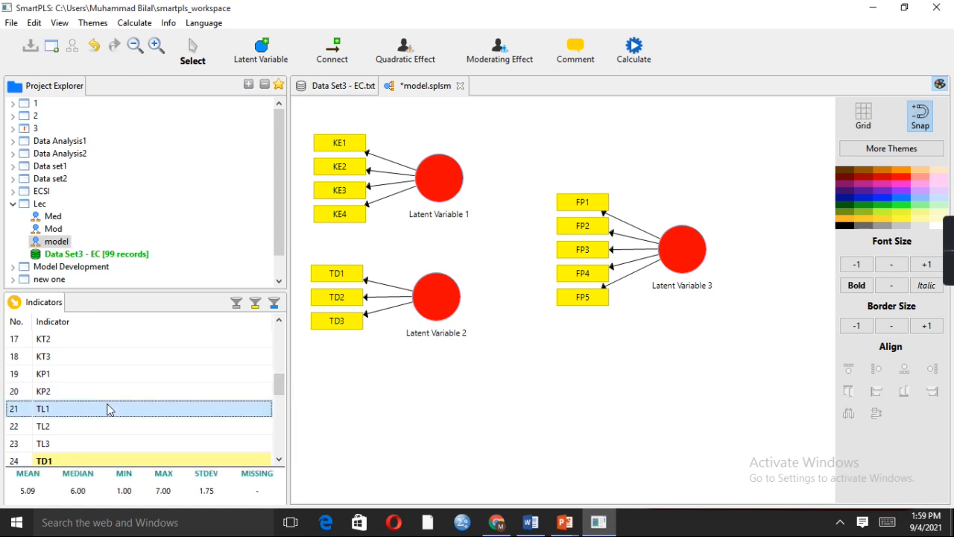
{"action": "key", "text": "shift+Down"}
{"action": "key", "text": "shift+Down"}
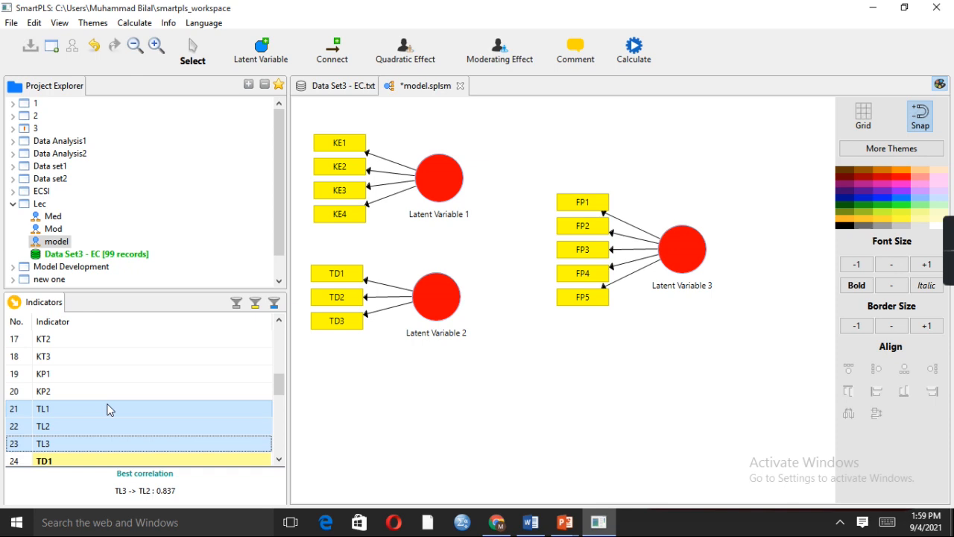
{"action": "left_click_drag", "start_coordinate": [109, 409], "coordinate": [447, 368]}
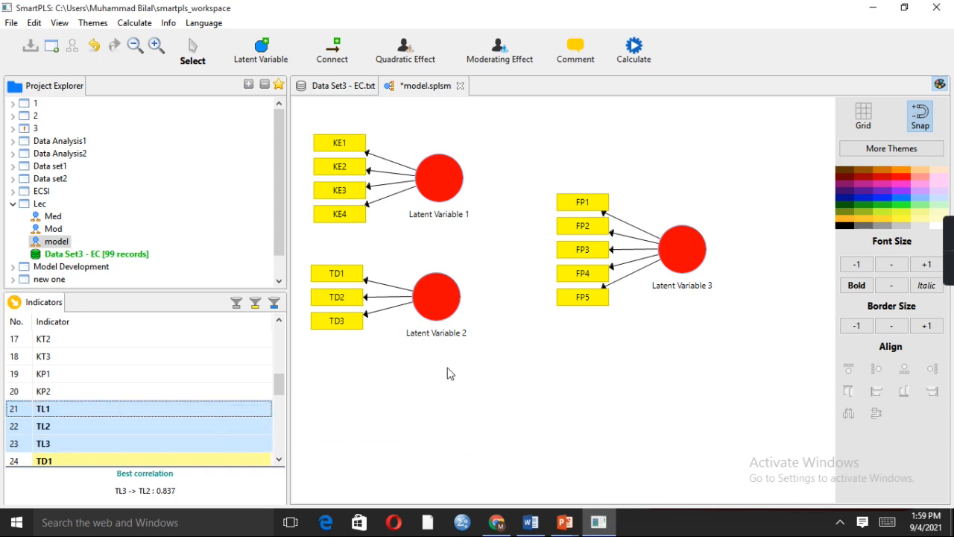
Arrange the KE, TL and TD constructs in one vertically aligned column, with TL between KE and TD.
{"action": "left_click", "coordinate": [451, 305]}
{"action": "left_click_drag", "start_coordinate": [451, 305], "coordinate": [463, 457]}
{"action": "left_click_drag", "start_coordinate": [468, 395], "coordinate": [442, 277]}
{"action": "mouse_move", "coordinate": [463, 283]}
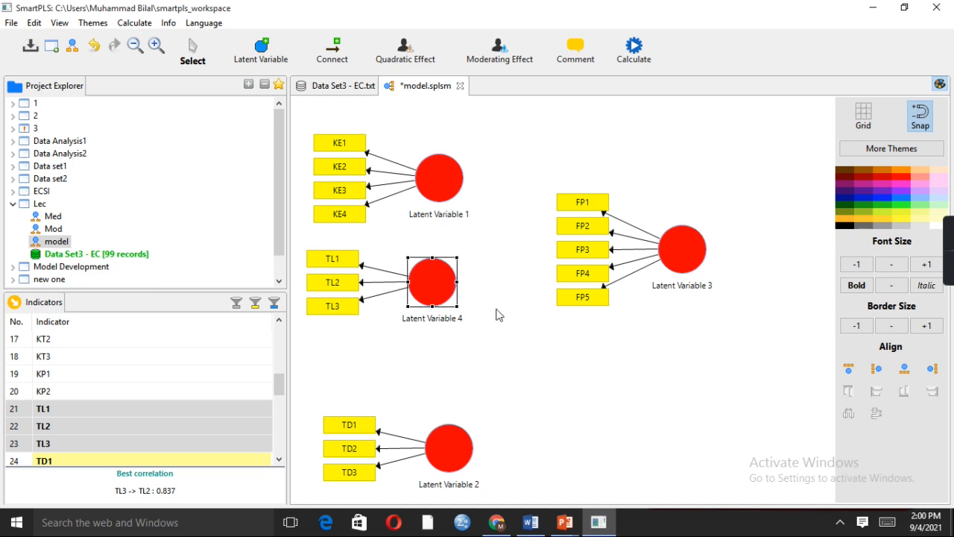
{"action": "left_click_drag", "start_coordinate": [450, 441], "coordinate": [481, 340]}
{"action": "left_click_drag", "start_coordinate": [451, 284], "coordinate": [498, 279]}
{"action": "left_click_drag", "start_coordinate": [448, 188], "coordinate": [490, 192]}
{"action": "mouse_move", "coordinate": [490, 193]}
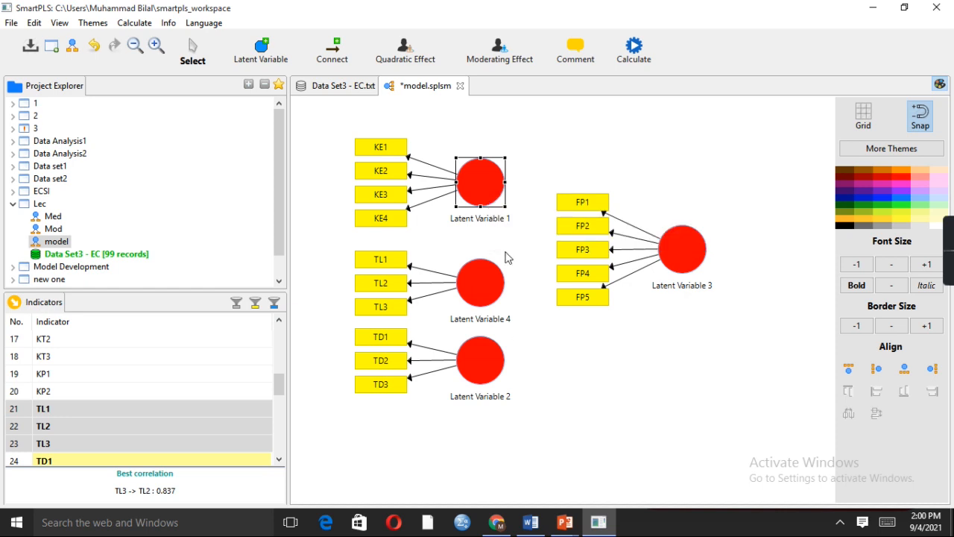
Rename the three latent variables in the column KE, TL and TD to match their indicators.
{"action": "key", "text": "F2"}
{"action": "type", "text": "KE"}
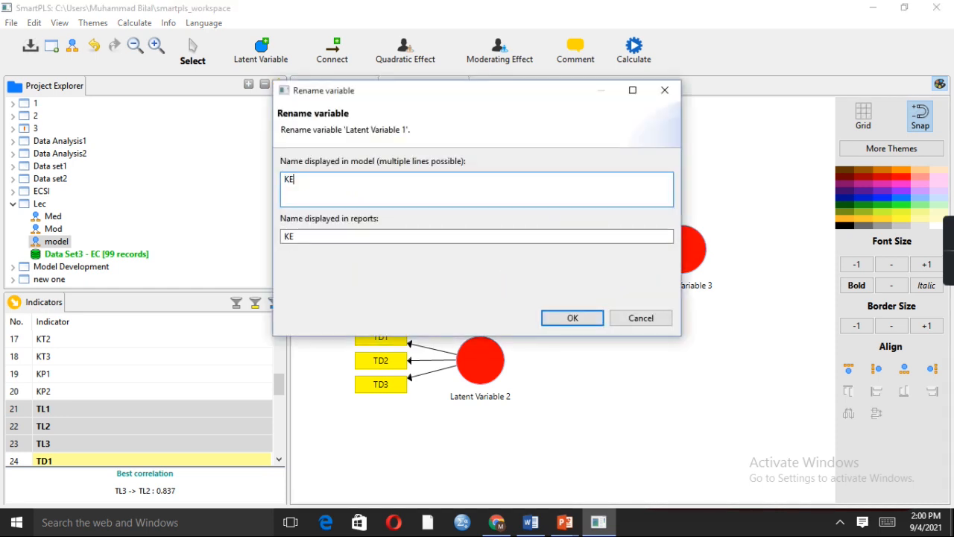
{"action": "left_click", "coordinate": [584, 319]}
{"action": "left_click", "coordinate": [483, 287]}
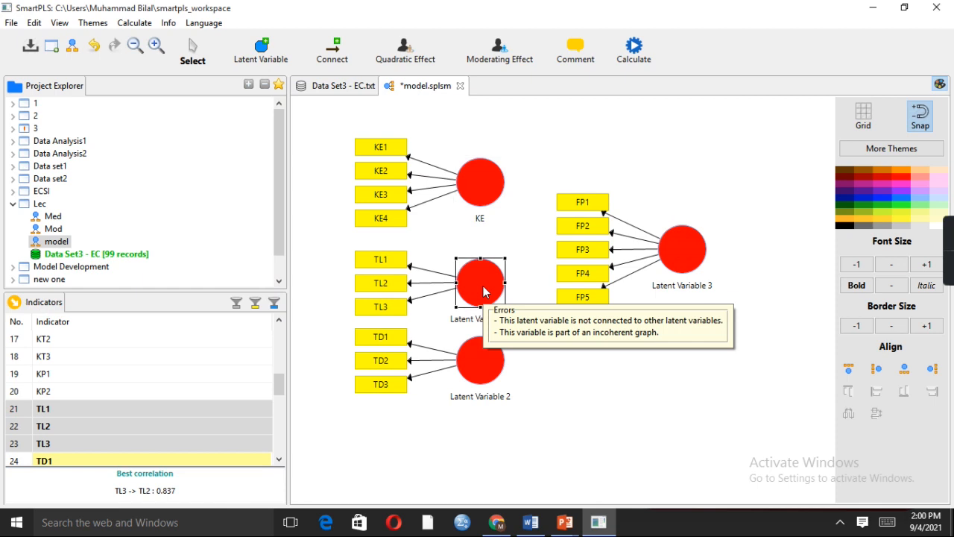
{"action": "key", "text": "F2"}
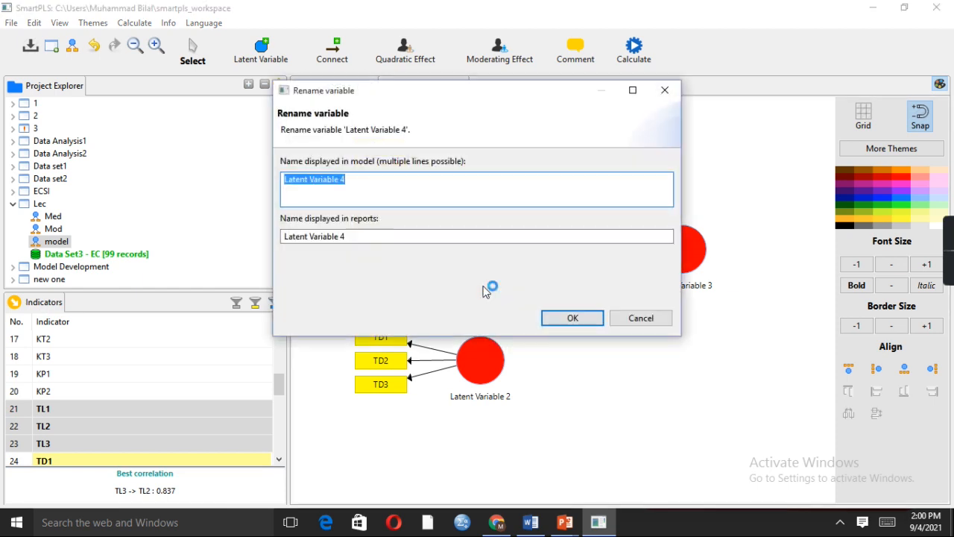
{"action": "type", "text": "TD"}
{"action": "left_click", "coordinate": [564, 319]}
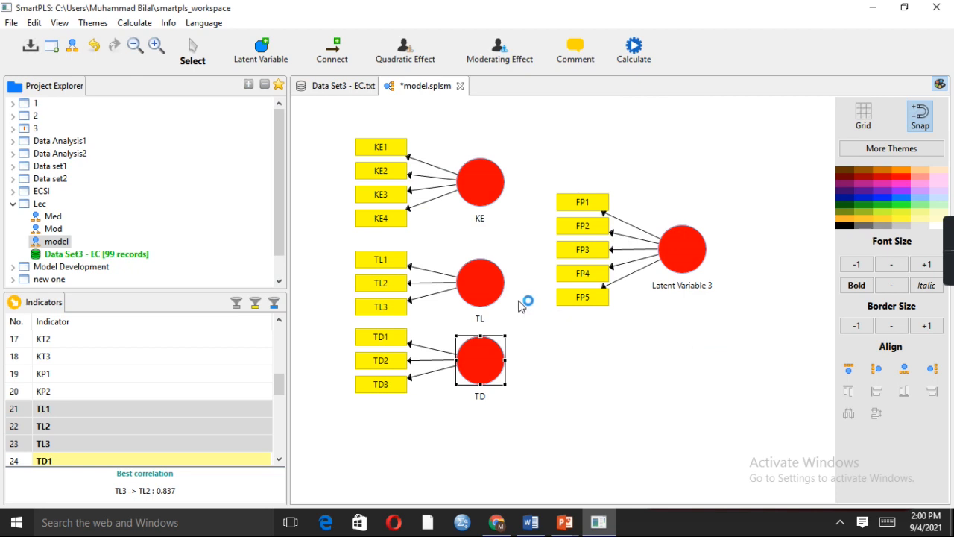
Place the FP indicators on the right of their latent variable and move the construct level with TL.
{"action": "left_click", "coordinate": [674, 267]}
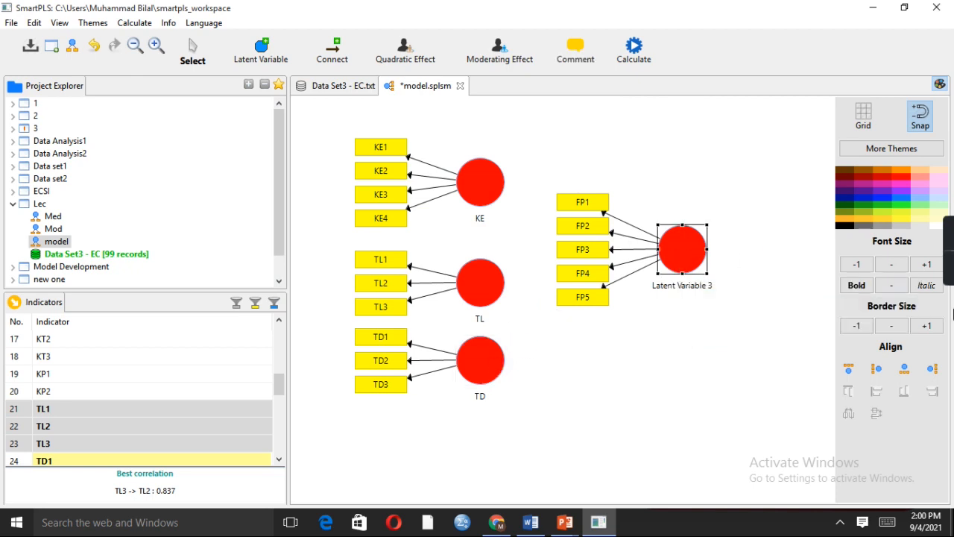
{"action": "left_click", "coordinate": [932, 368]}
{"action": "left_click_drag", "start_coordinate": [676, 257], "coordinate": [618, 287]}
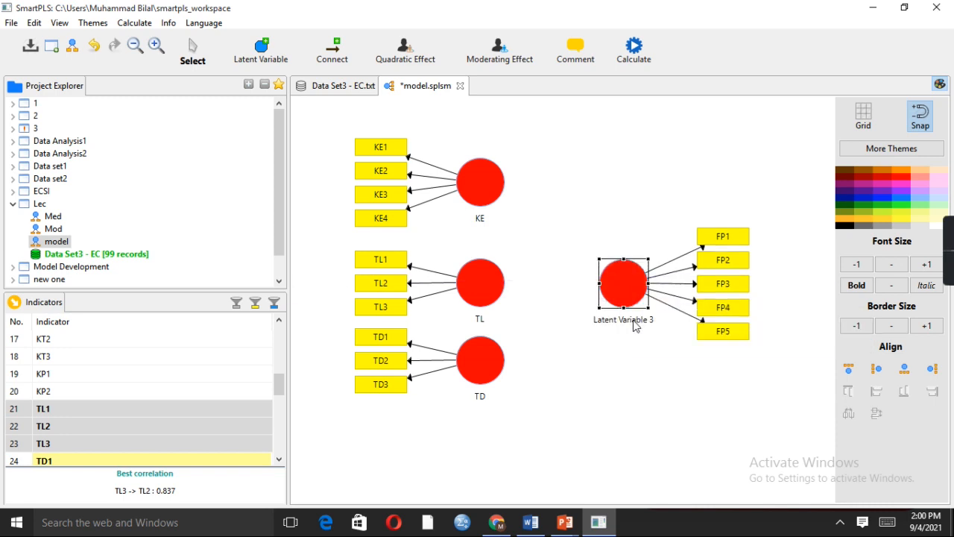
Rename the latent variable with the FP indicators to FP, and shift the TD construct slightly down.
{"action": "double_click", "coordinate": [619, 284]}
{"action": "type", "text": "FP"}
{"action": "left_click", "coordinate": [566, 322]}
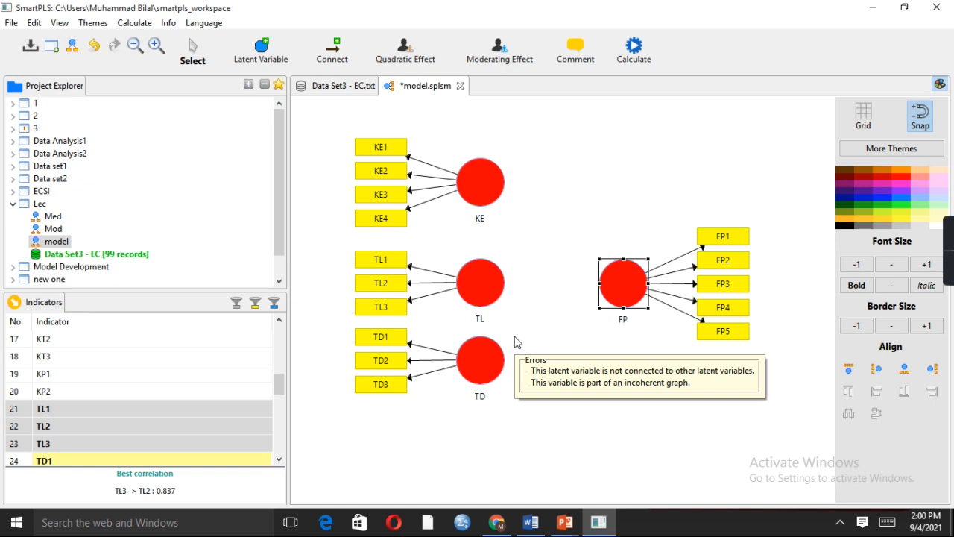
{"action": "left_click_drag", "start_coordinate": [490, 359], "coordinate": [489, 375]}
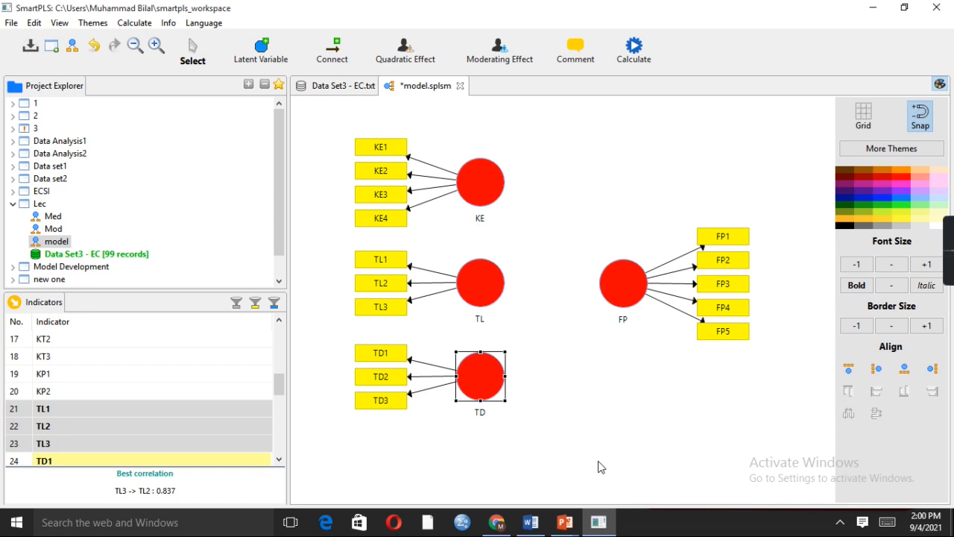
Connect KE, TL and TD to FP with structural paths pointing at FP.
{"action": "left_click", "coordinate": [325, 49]}
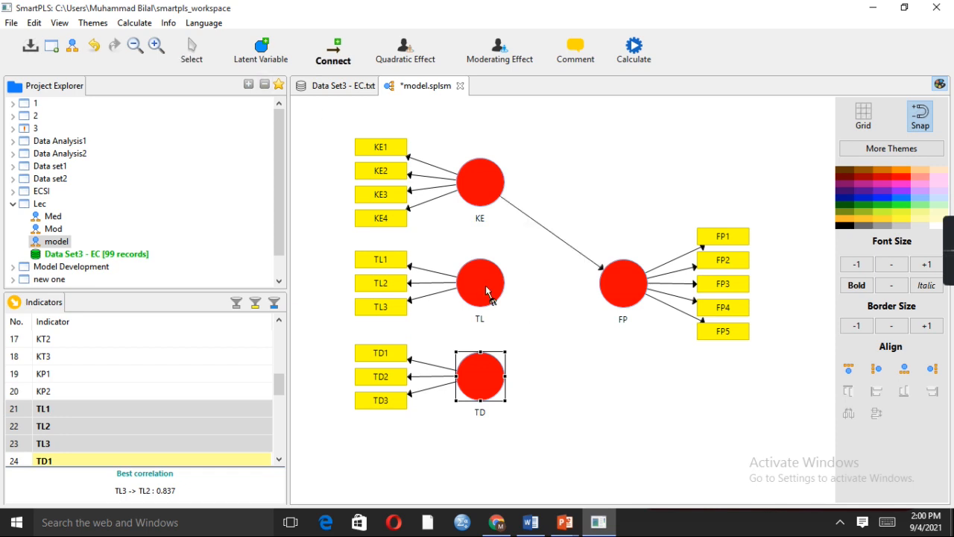
{"action": "left_click", "coordinate": [488, 292]}
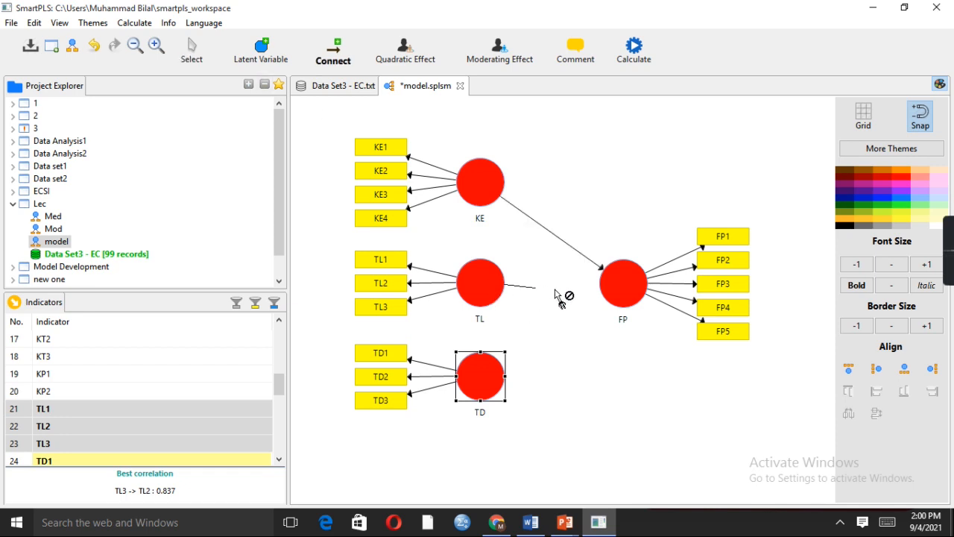
{"action": "left_click", "coordinate": [603, 298]}
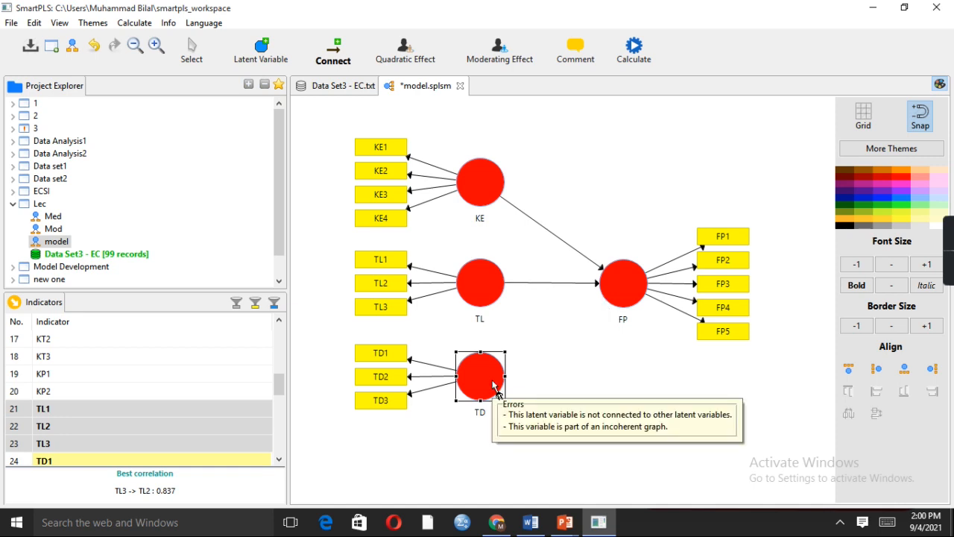
{"action": "left_click", "coordinate": [494, 386]}
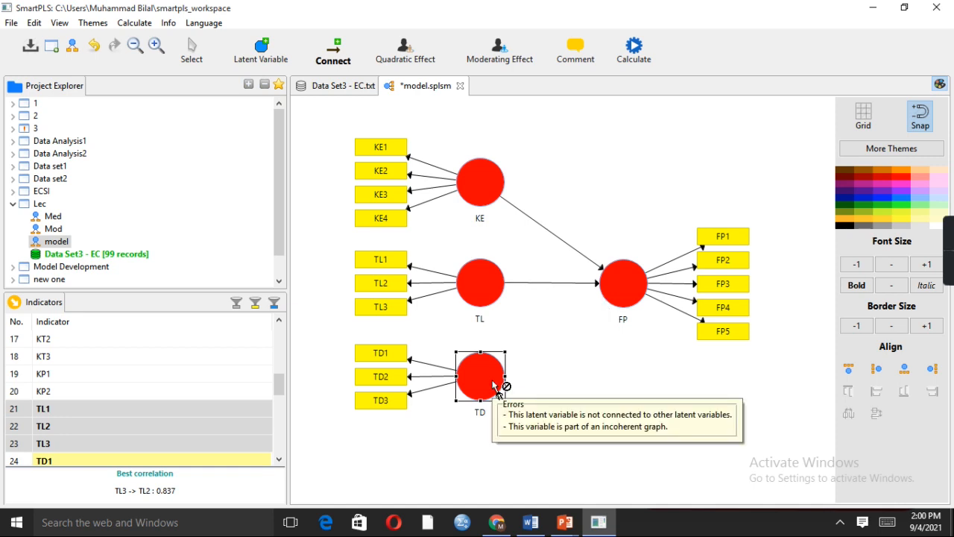
{"action": "left_click", "coordinate": [606, 297]}
{"action": "key", "text": "Escape"}
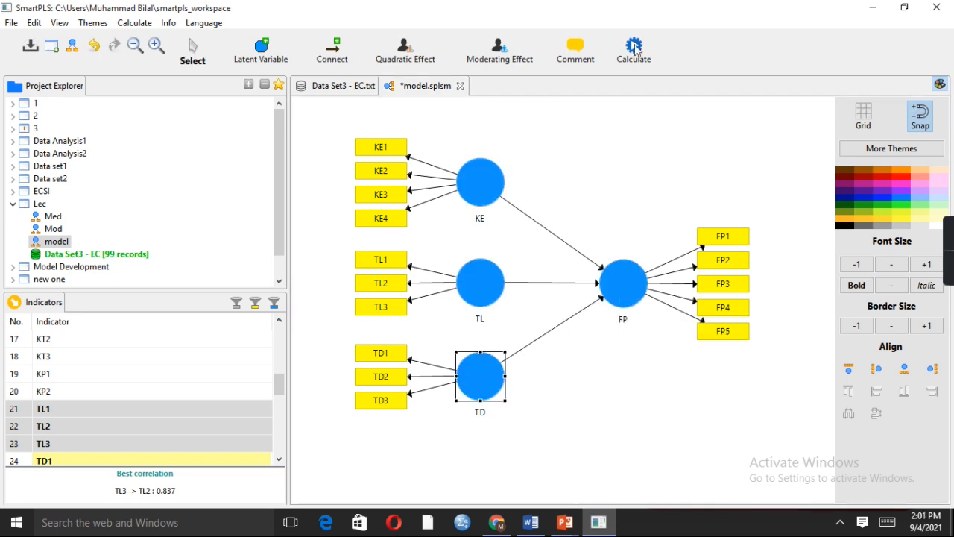
Run the PLS Algorithm on the model with the default settings and open the full report.
{"action": "left_click", "coordinate": [636, 49]}
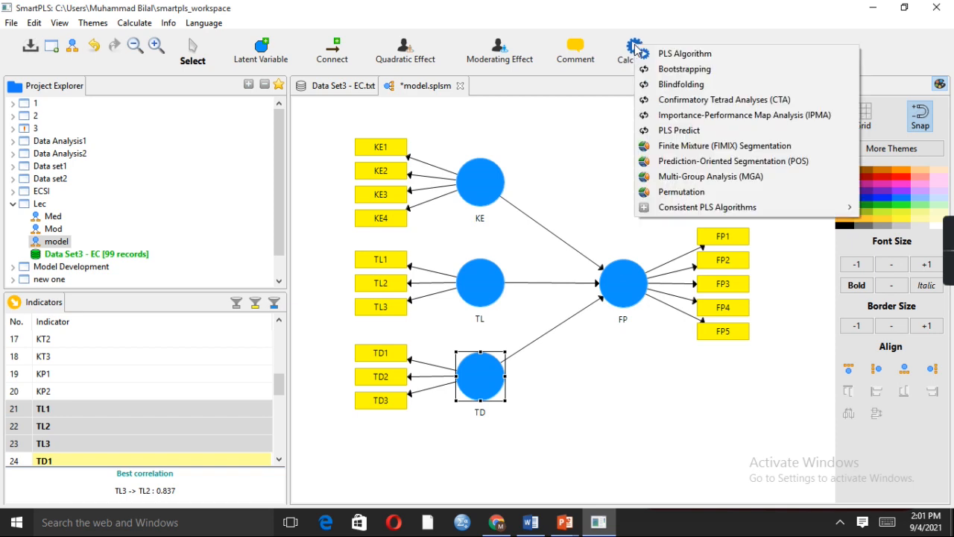
{"action": "left_click", "coordinate": [701, 54]}
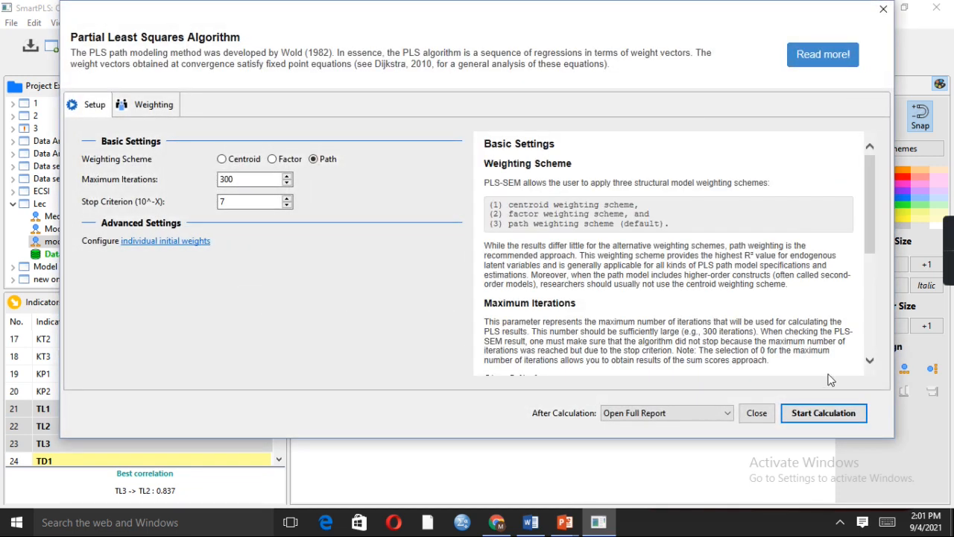
{"action": "left_click", "coordinate": [840, 419]}
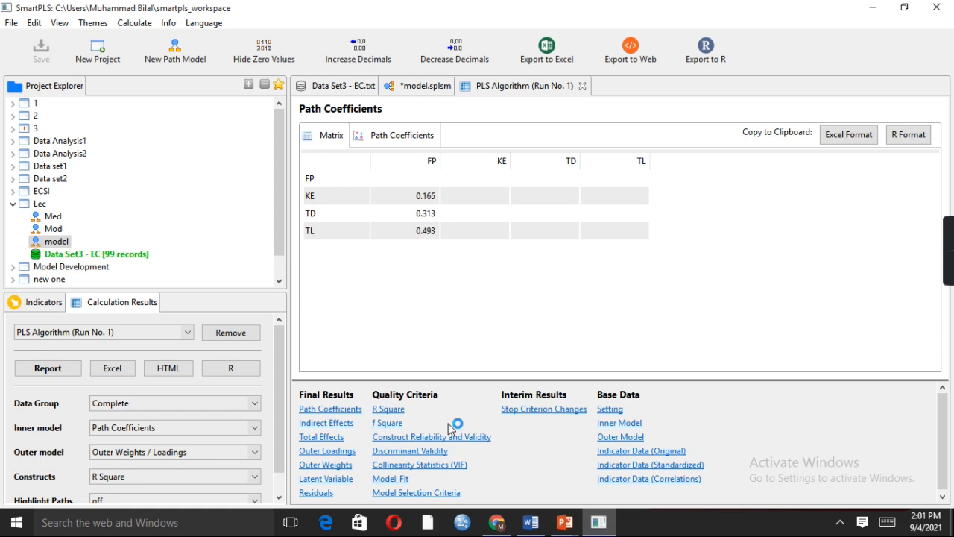
Examine the R Square of FP in the report and in the path model diagram.
{"action": "left_click", "coordinate": [390, 410]}
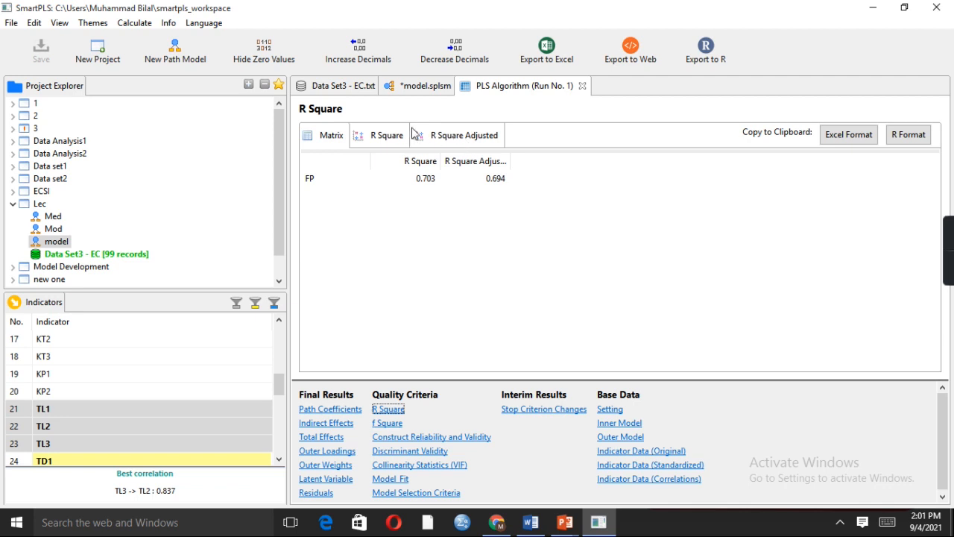
{"action": "left_click_drag", "start_coordinate": [458, 161], "coordinate": [418, 161]}
{"action": "left_click", "coordinate": [363, 181]}
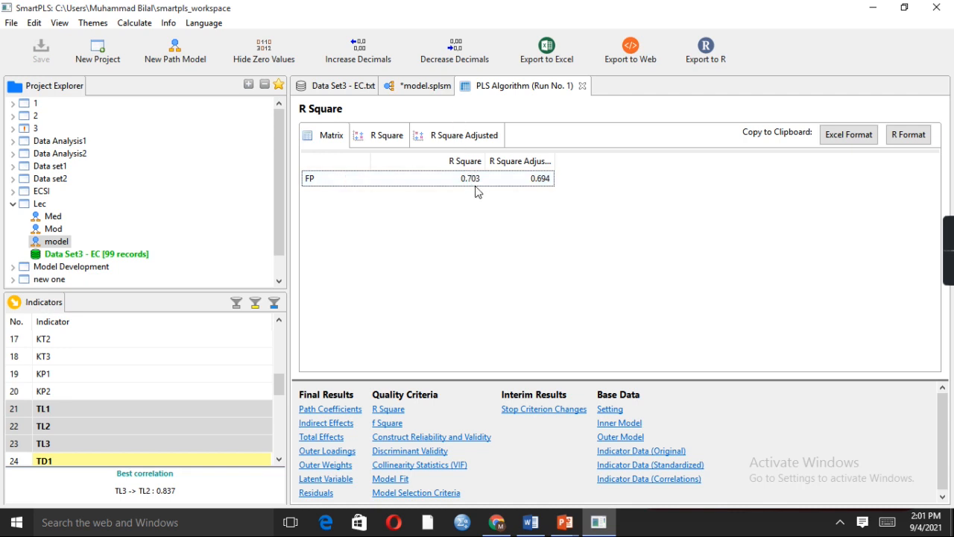
{"action": "left_click", "coordinate": [426, 85]}
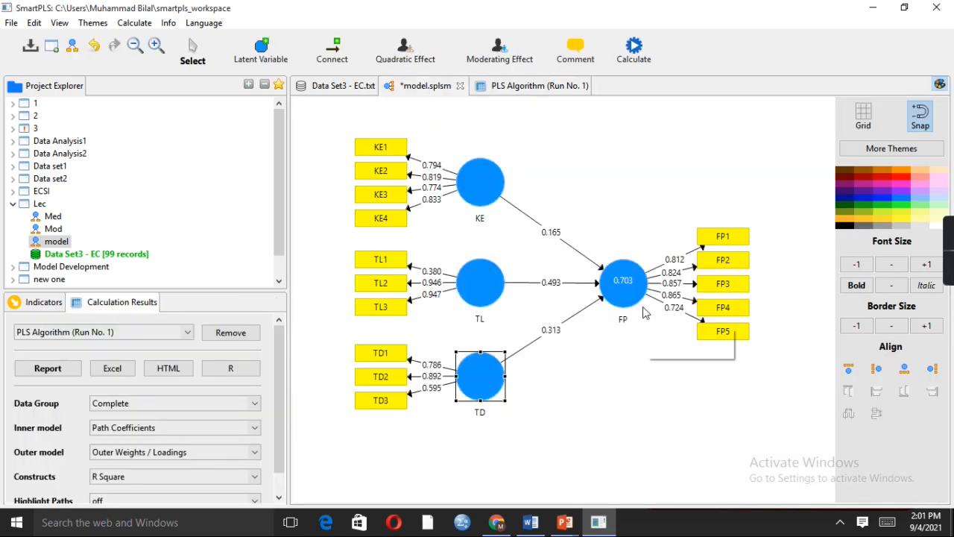
{"action": "mouse_move", "coordinate": [629, 300]}
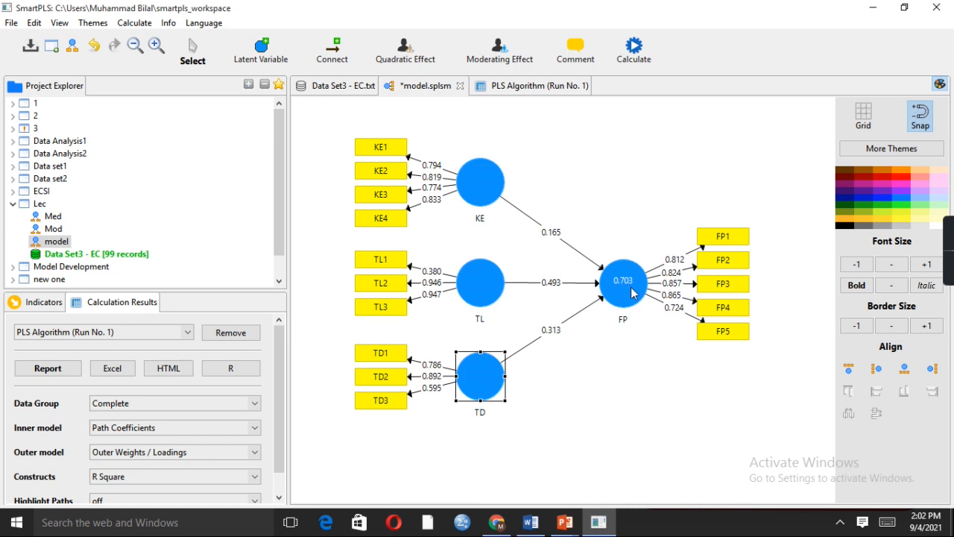
{"action": "mouse_move", "coordinate": [637, 321]}
Review the f Square effect sizes of KE, TD and TL on FP in the PLS Algorithm report.
{"action": "left_click", "coordinate": [563, 93]}
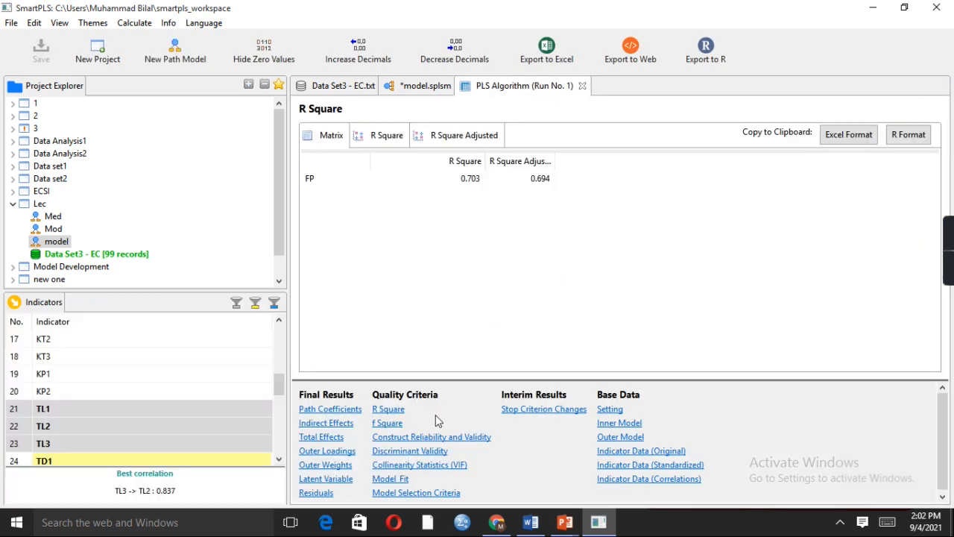
{"action": "left_click", "coordinate": [399, 425]}
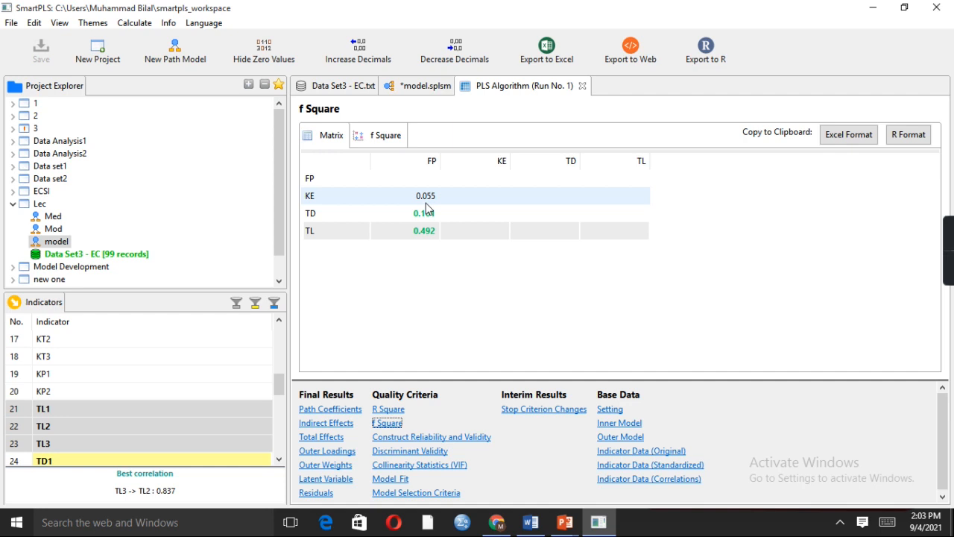
Run complete Bootstrapping on the path model with 500 subsamples, BCa confidence intervals and a two-tailed test at 0.05, opening the full report.
{"action": "left_click", "coordinate": [446, 88]}
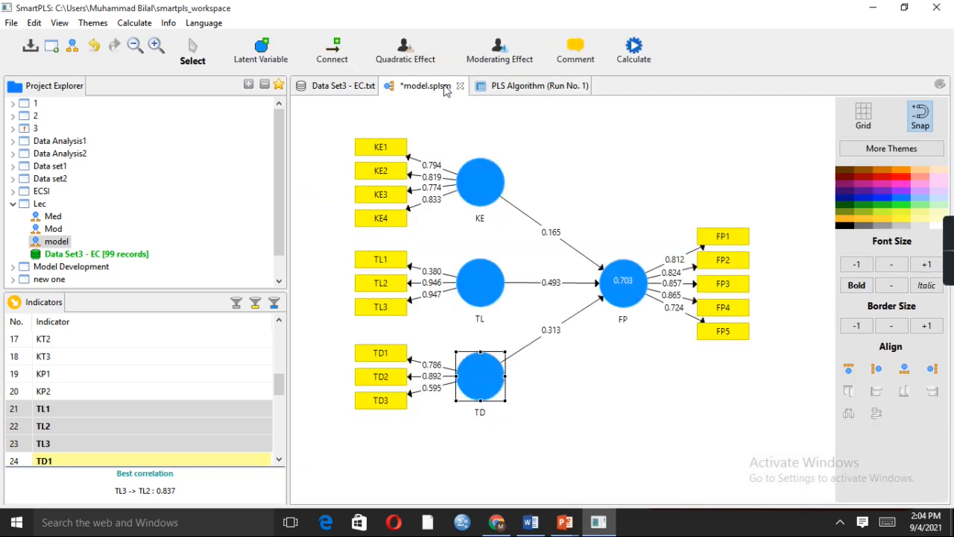
{"action": "left_click", "coordinate": [647, 58]}
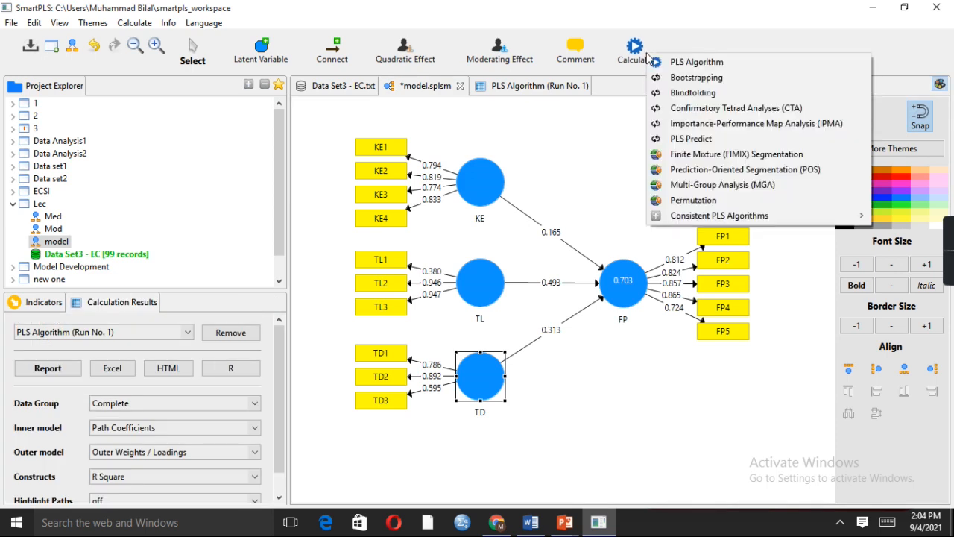
{"action": "left_click", "coordinate": [711, 78]}
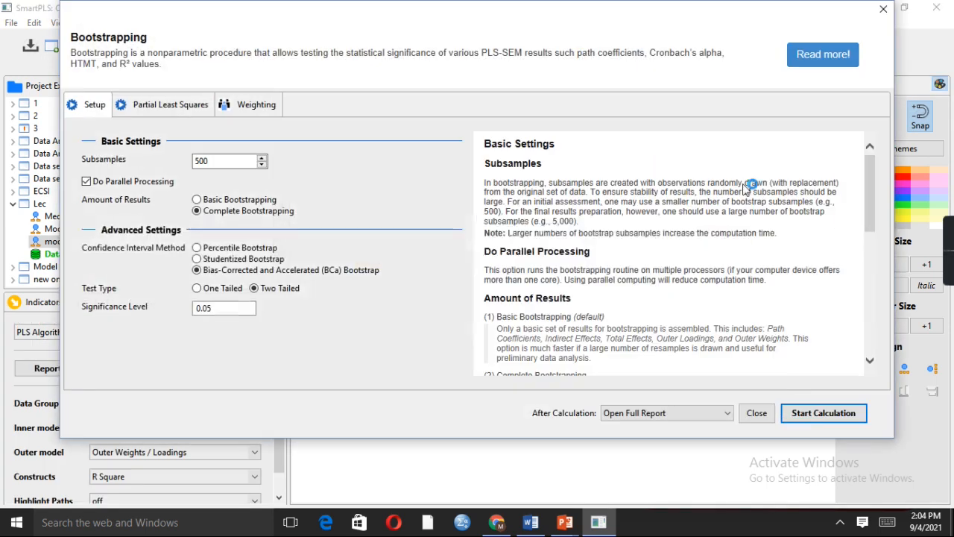
{"action": "left_click", "coordinate": [813, 413]}
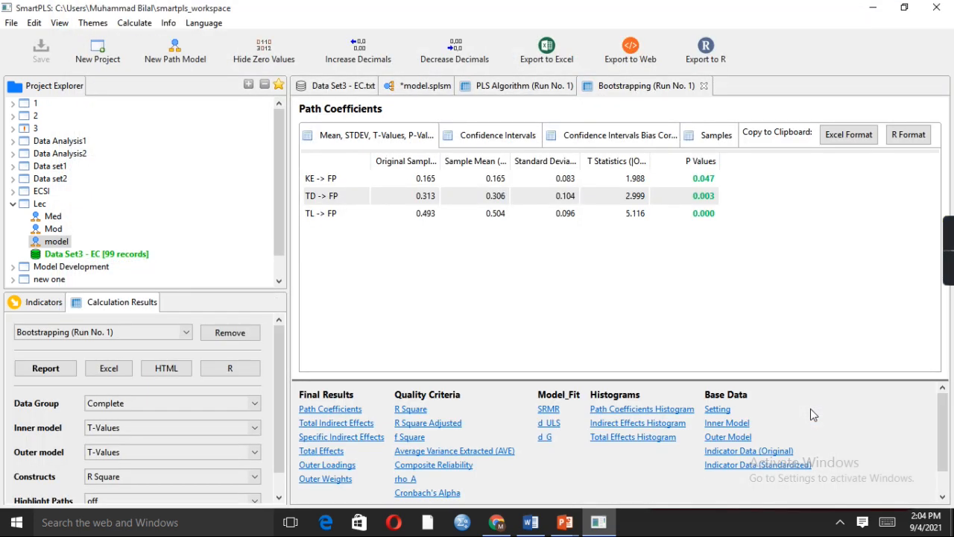
Review the bootstrapped R Square significance of FP in the report, and examine the T-values in the path model diagram.
{"action": "left_click", "coordinate": [419, 412]}
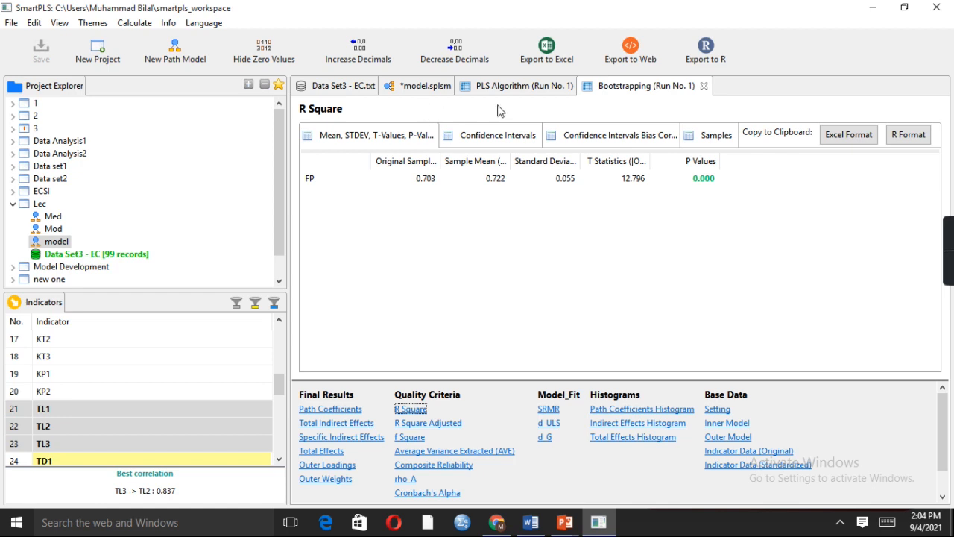
{"action": "left_click", "coordinate": [443, 86]}
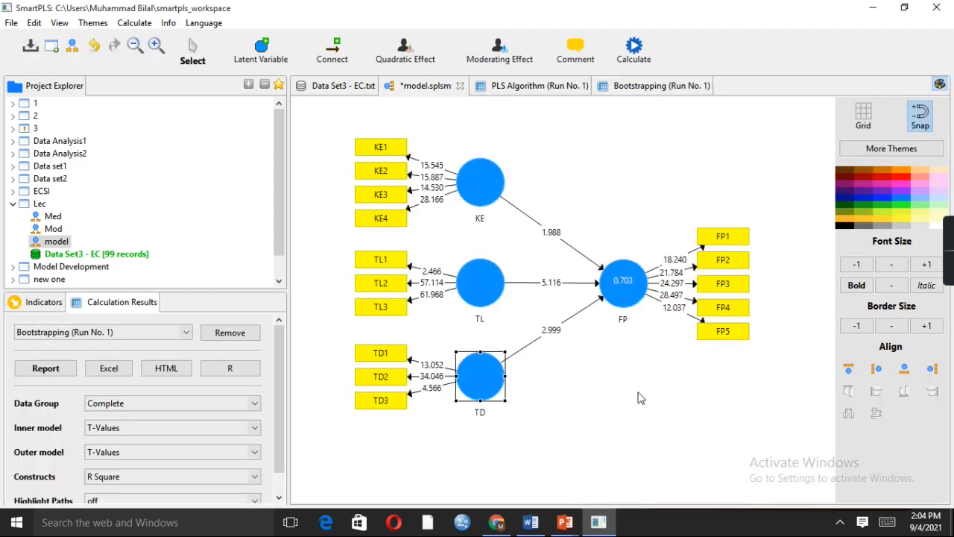
{"action": "mouse_move", "coordinate": [633, 298]}
Run Blindfolding with an omission distance of 7, opening the full report, and view the cross-validated redundancy in the path model diagram.
{"action": "left_click", "coordinate": [634, 48]}
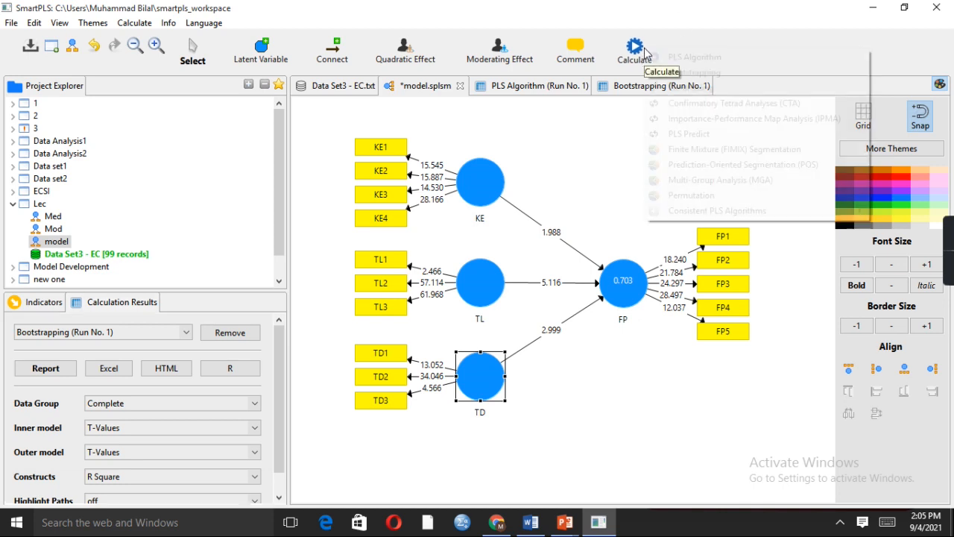
{"action": "left_click", "coordinate": [718, 87]}
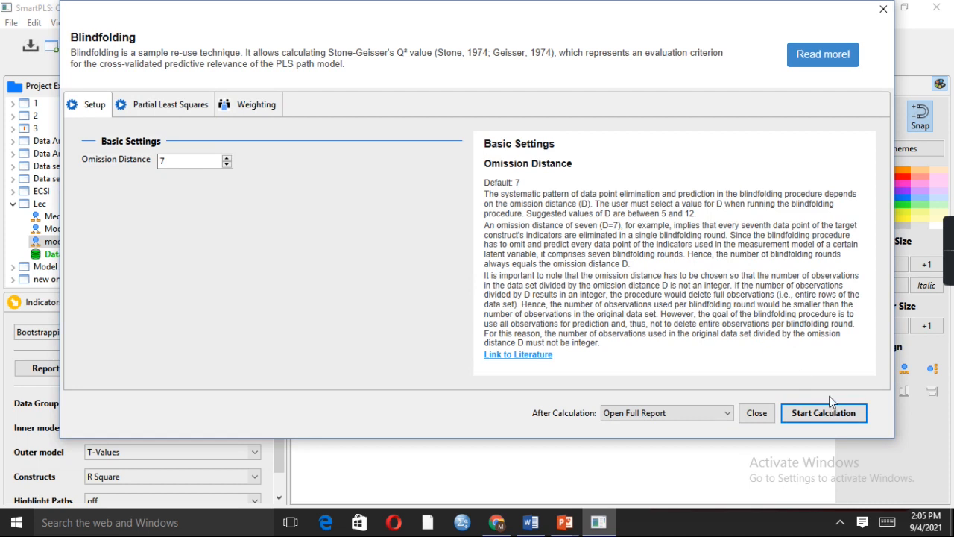
{"action": "left_click", "coordinate": [827, 413]}
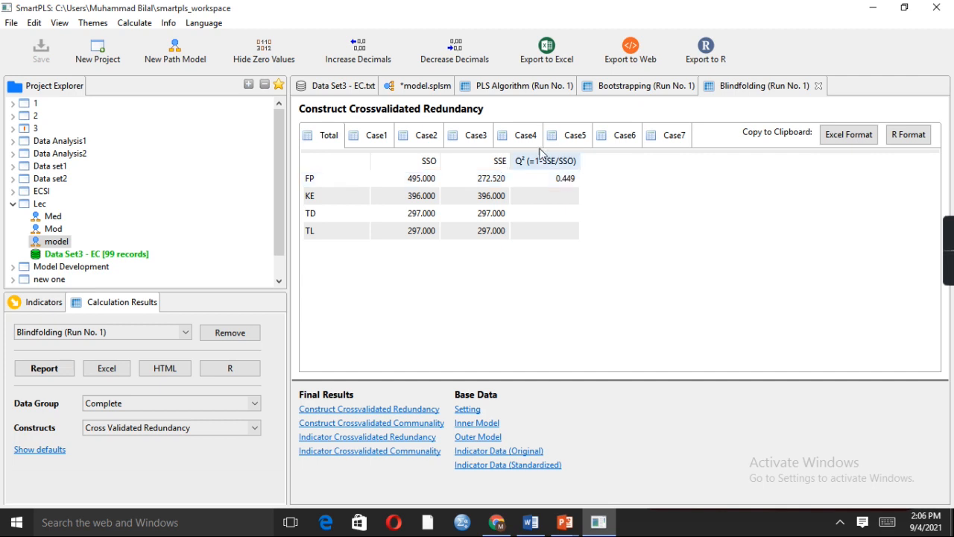
{"action": "left_click", "coordinate": [425, 86]}
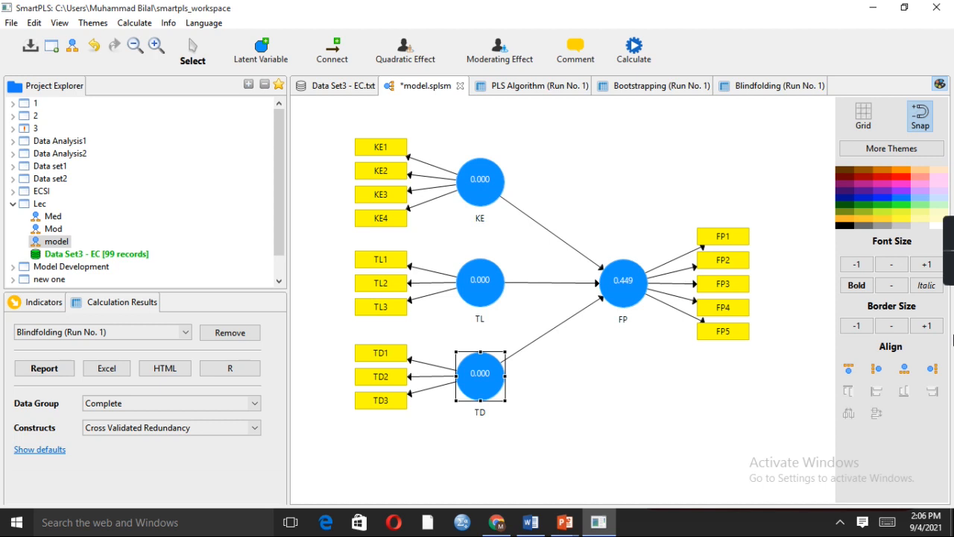
{"action": "mouse_move", "coordinate": [948, 276]}
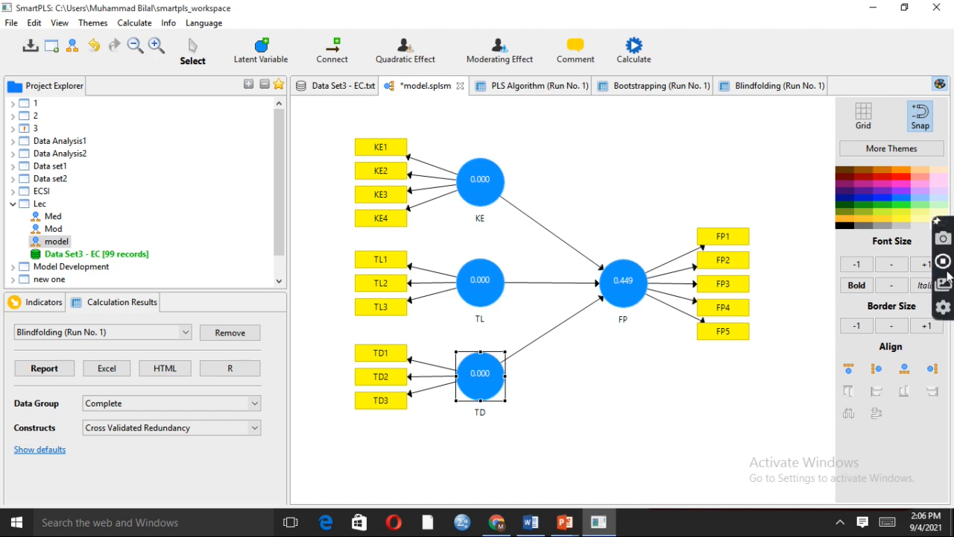